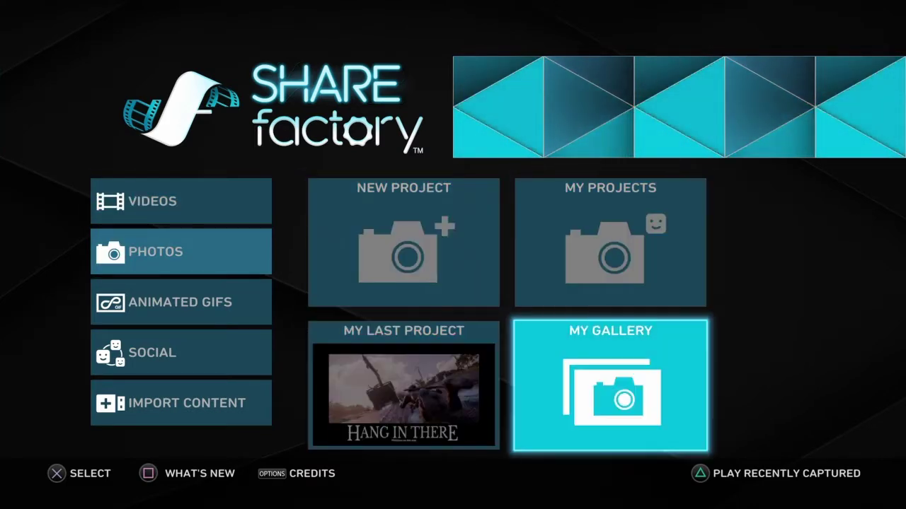
key(Down)
key(Right)
Look over the home menu's video project options.
key(Left)
key(Left)
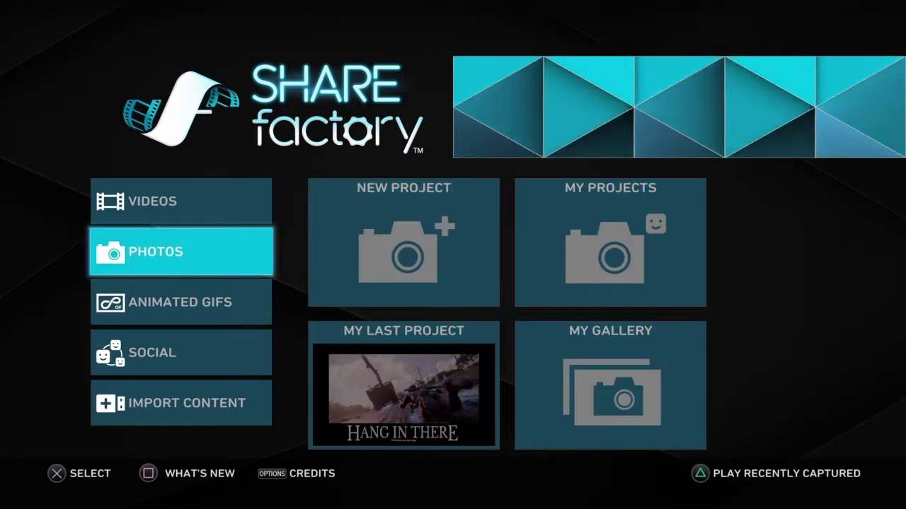
key(Up)
key(Right)
key(Right)
key(Down)
key(Up)
key(Left)
key(Down)
key(Right)
key(Up)
key(Down)
key(Left)
key(Up)
key(Down)
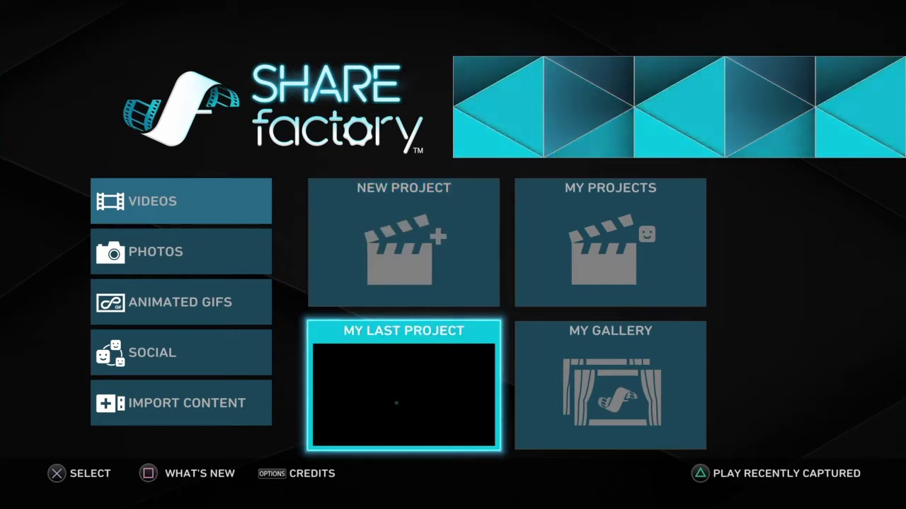
key(Up)
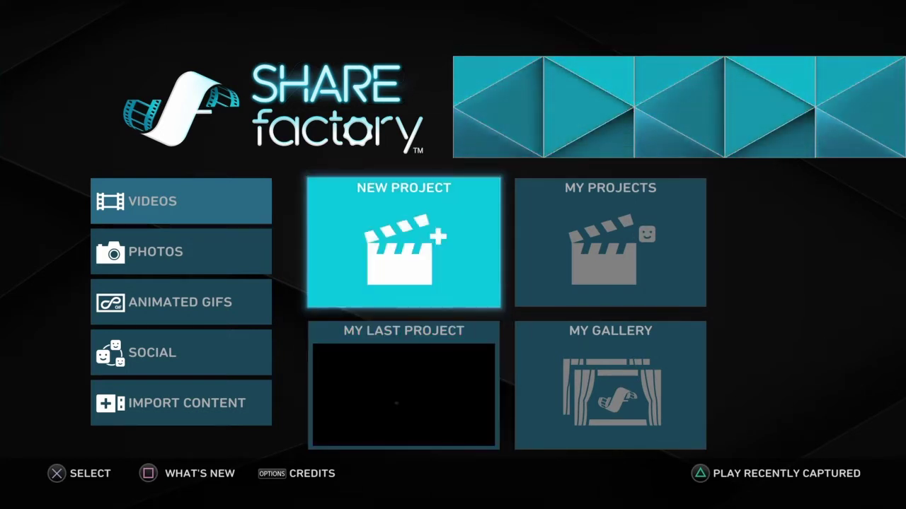
key(Right)
key(Down)
key(Up)
key(Left)
key(Right)
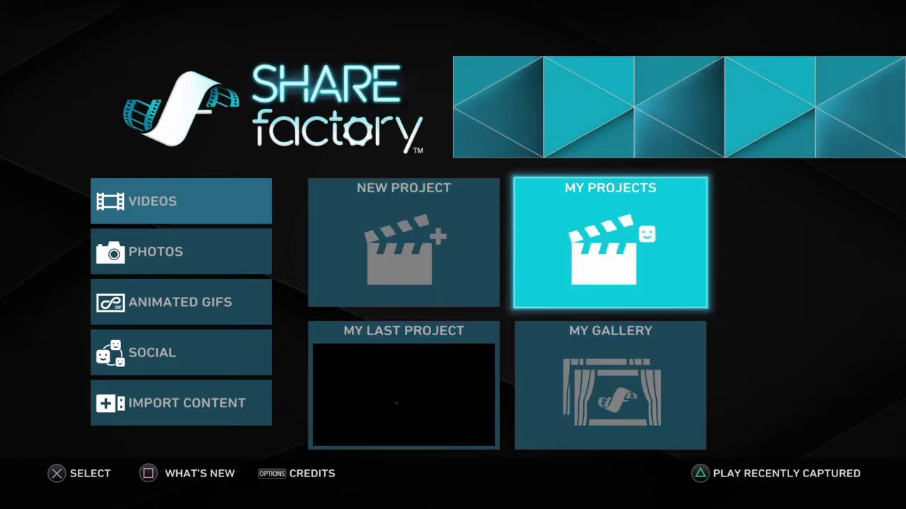
key(Down)
Start a new video project.
key(Left)
key(Left)
key(Down)
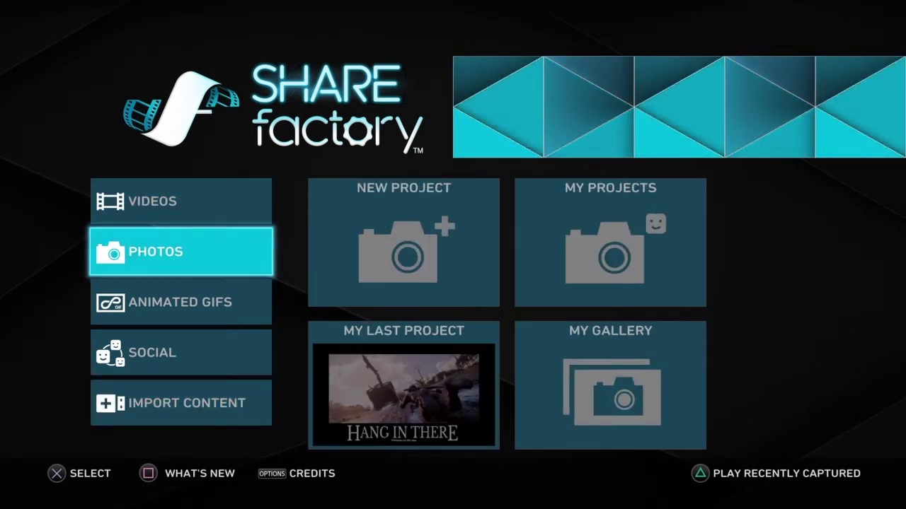
key(Up)
key(Right)
key(Return)
Browse the theme grid past Just Cause 4, Infomercial and COMIC BOOK themes.
key(Down)
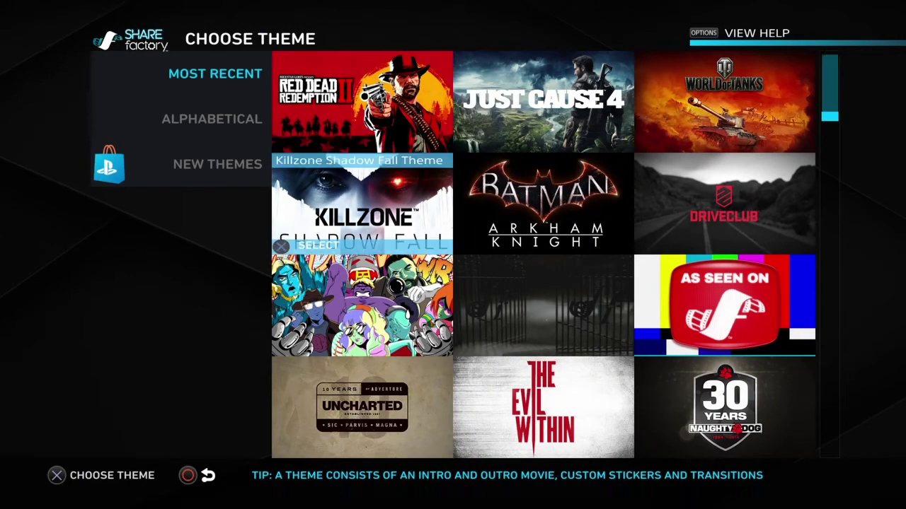
key(Down)
key(Down)
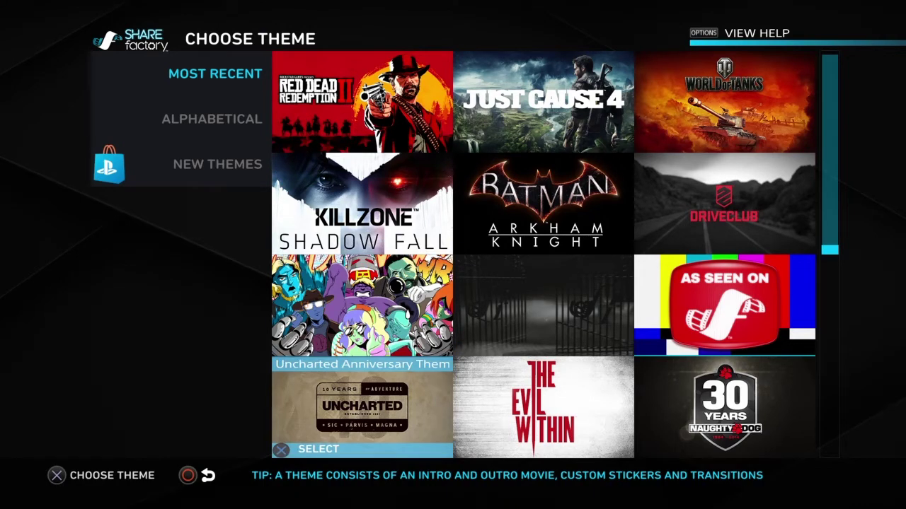
key(Down)
key(Down)
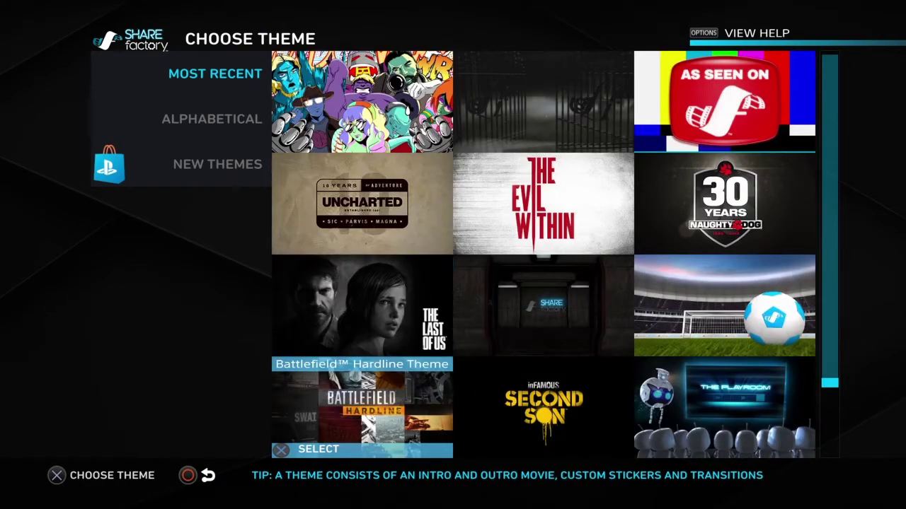
key(Right)
key(Up)
key(Up)
key(Up)
key(Up)
key(Right)
key(Left)
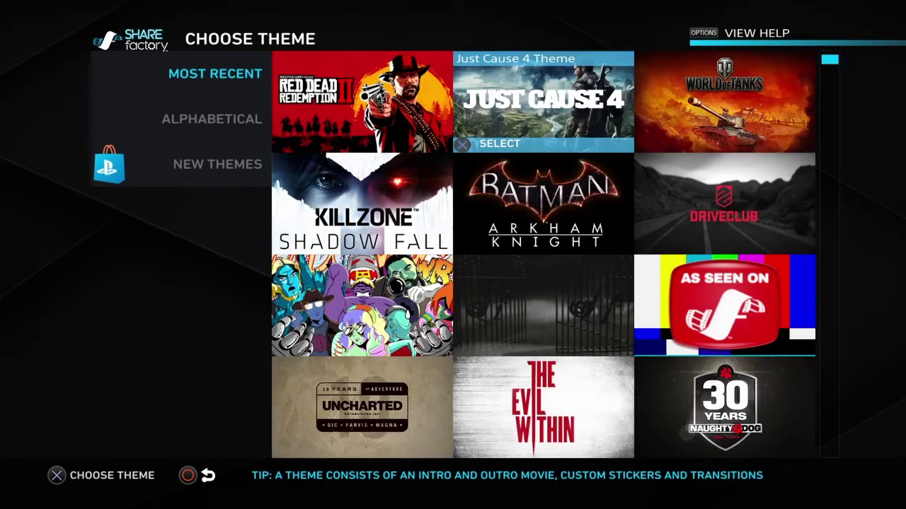
key(Down)
key(Down)
key(Right)
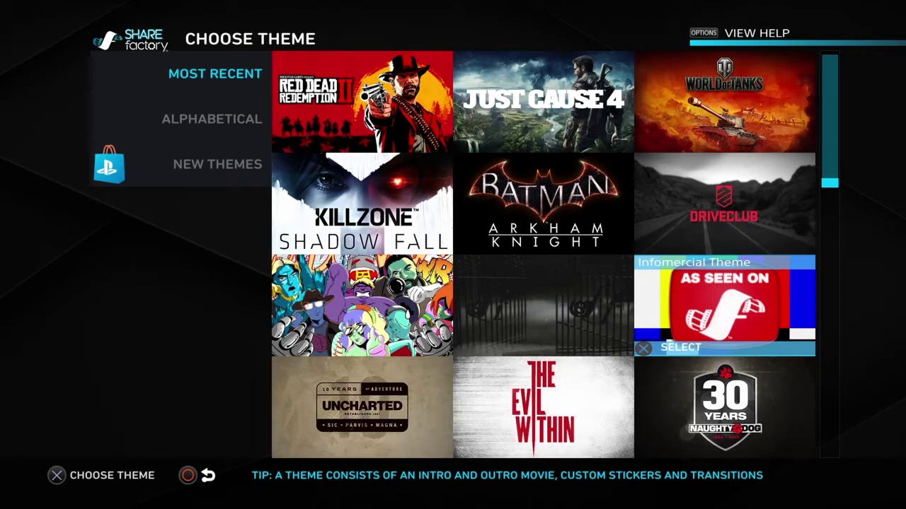
key(Left)
key(Left)
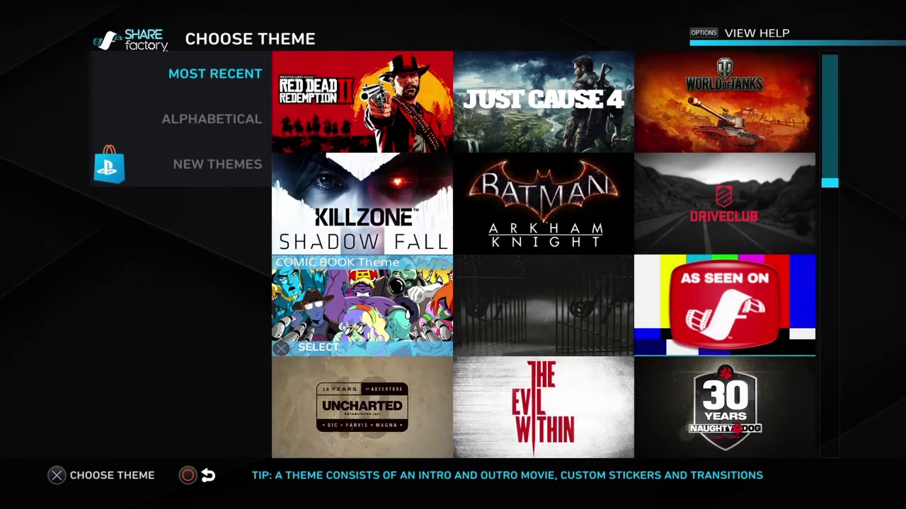
Check the remaining themes, including THE PLAYROOM, then highlight the Infomercial Theme.
key(Down)
key(Down)
key(Down)
key(Down)
key(Right)
key(Up)
key(Right)
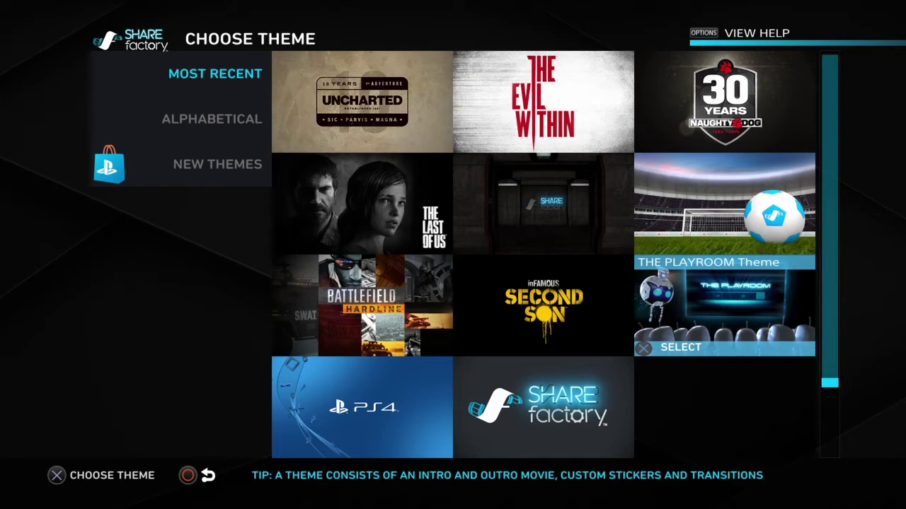
key(Left)
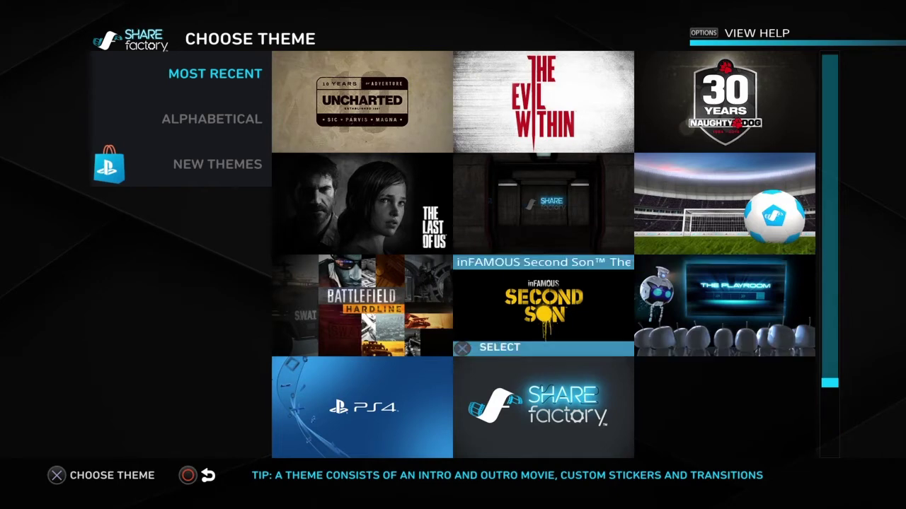
key(Up)
key(Up)
key(Up)
key(Up)
key(Up)
key(Down)
key(Down)
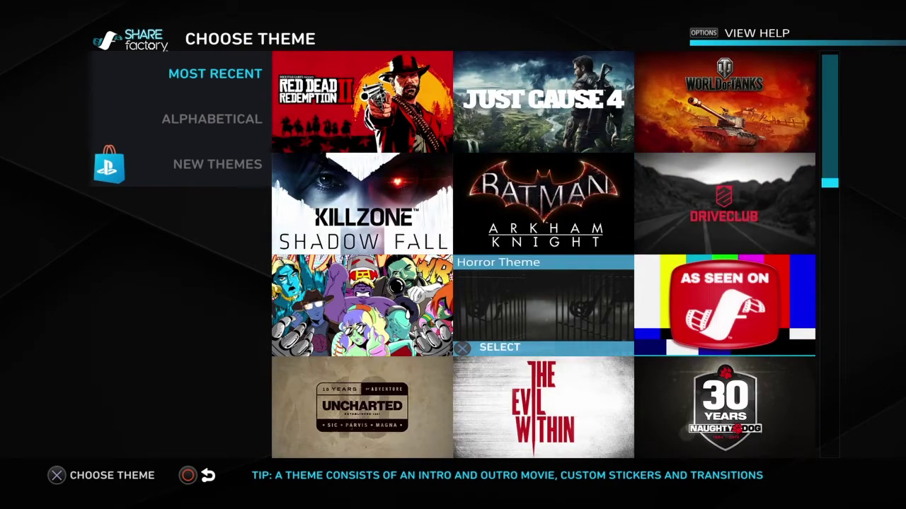
key(Right)
Choose the Infomercial Theme, preview its intros, and deselect Infomercial Intro and Title.
key(Return)
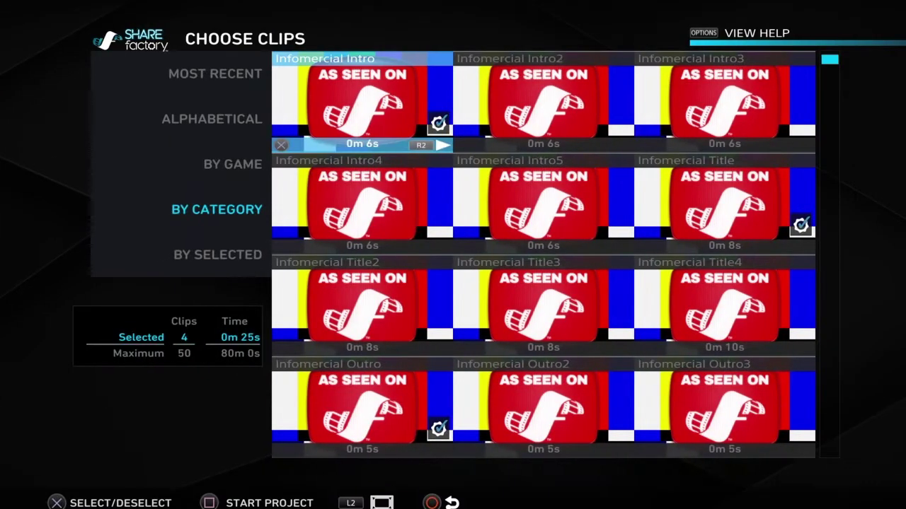
key(r)
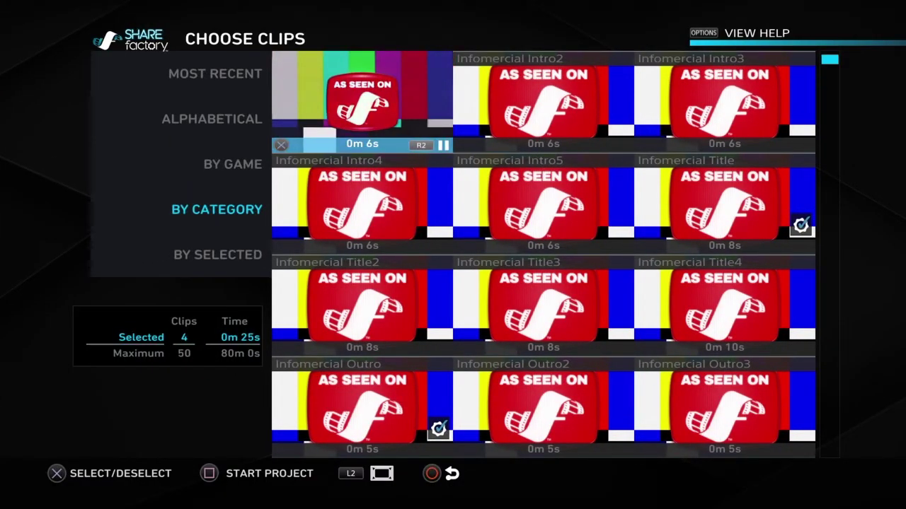
key(r)
key(Right)
key(r)
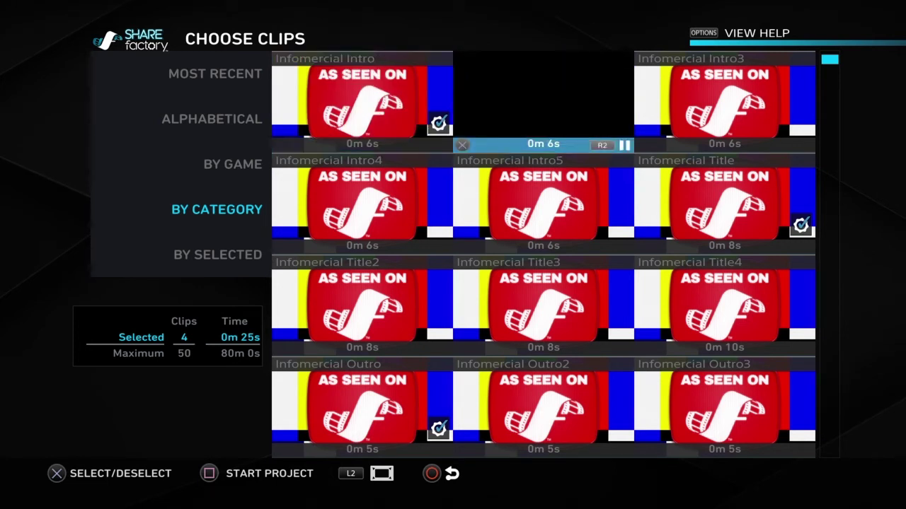
key(Left)
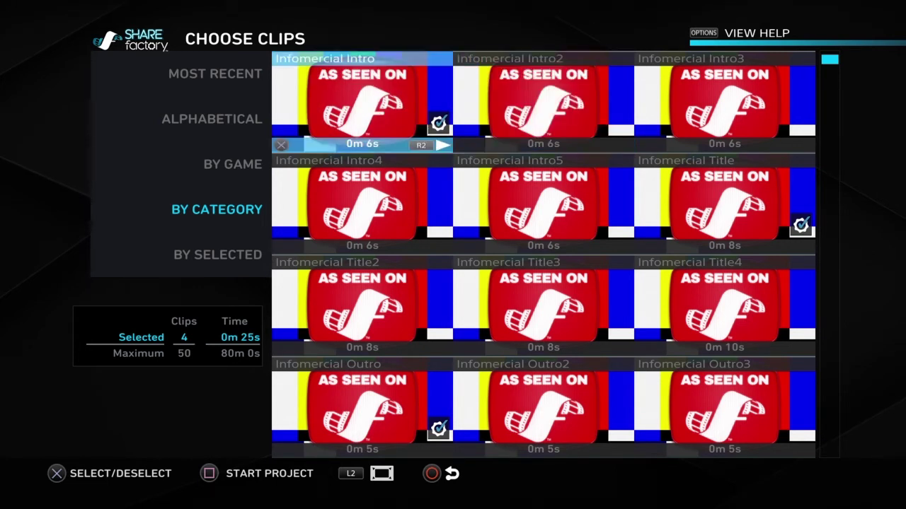
key(Return)
key(Down)
key(Right)
key(Right)
key(Return)
key(Right)
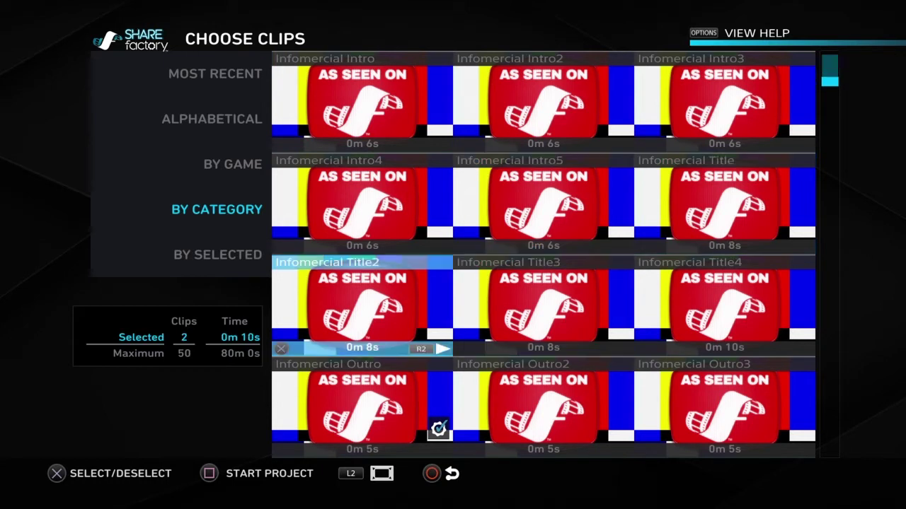
Deselect Infomercial Outro and add Infomercial Title2 after previewing it.
key(r)
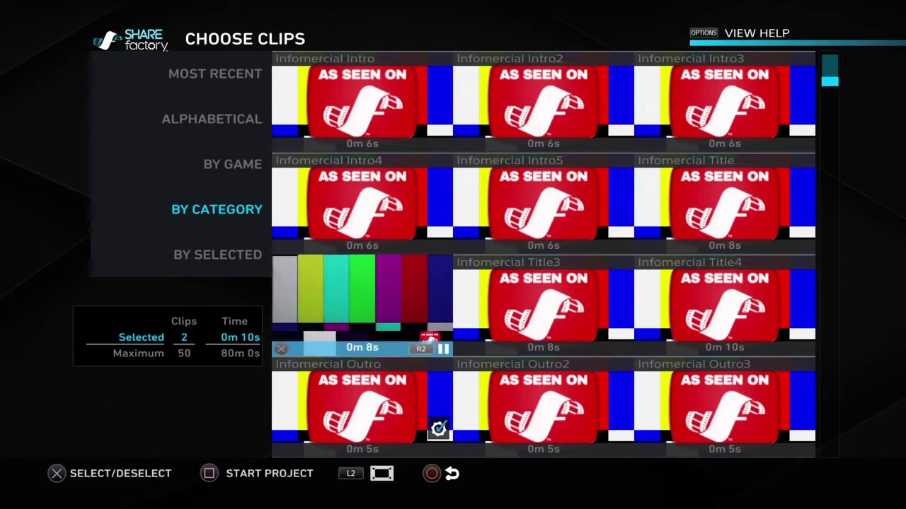
key(Down)
key(Return)
key(Up)
key(r)
key(Return)
Compare Infomercial Outro4 and Outro5, then add Outro5.
key(Down)
key(Down)
key(Up)
key(Down)
key(Down)
key(Up)
key(Right)
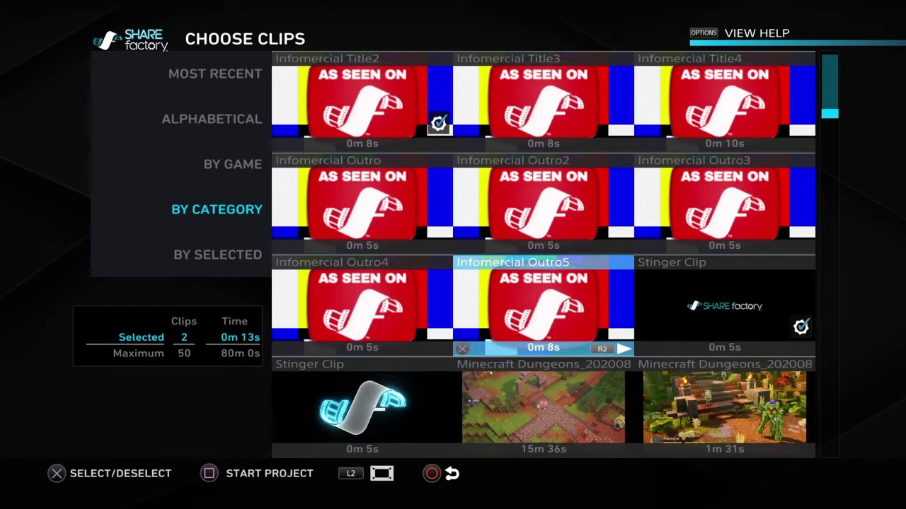
key(Left)
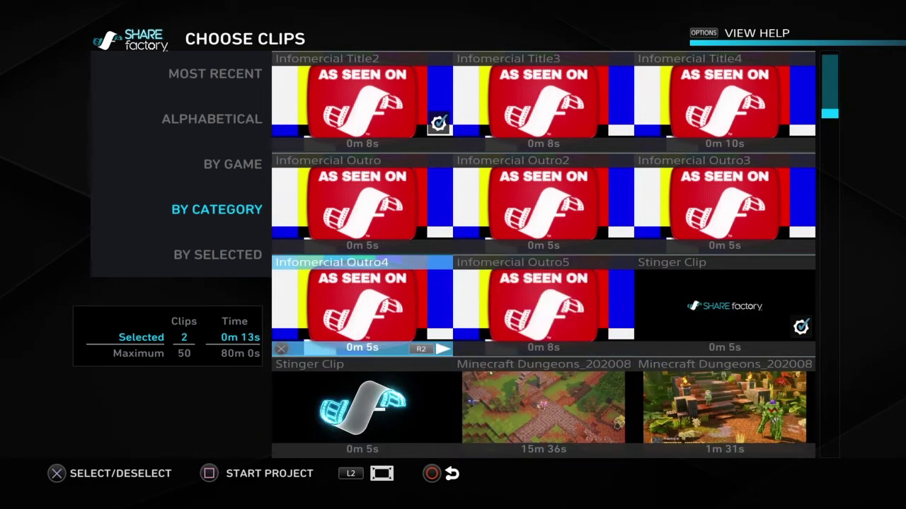
key(Right)
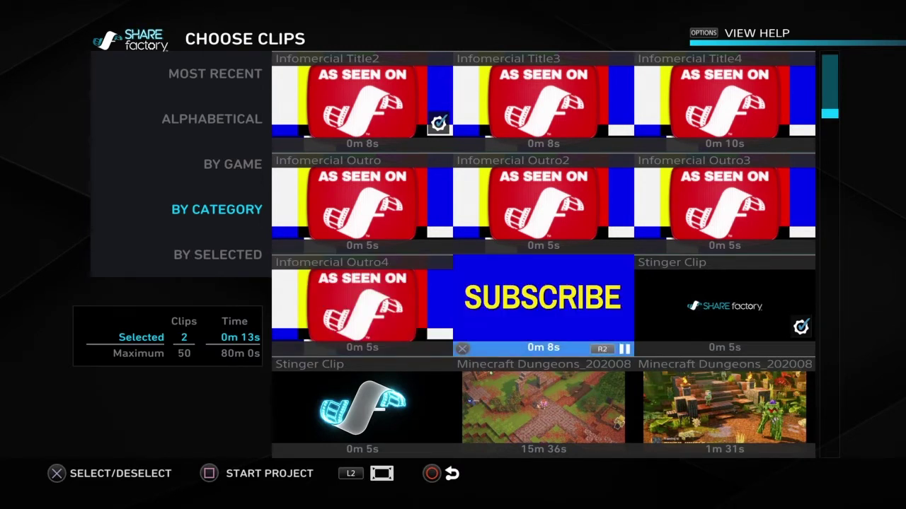
key(Return)
Add the 1m 31s and 15m 36s Minecraft Dungeons gameplay clips.
key(Down)
key(Right)
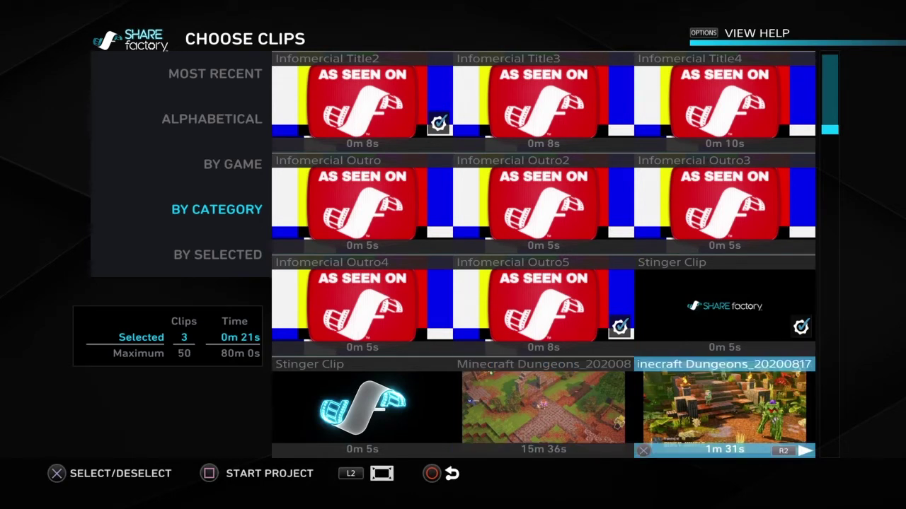
key(Left)
key(Right)
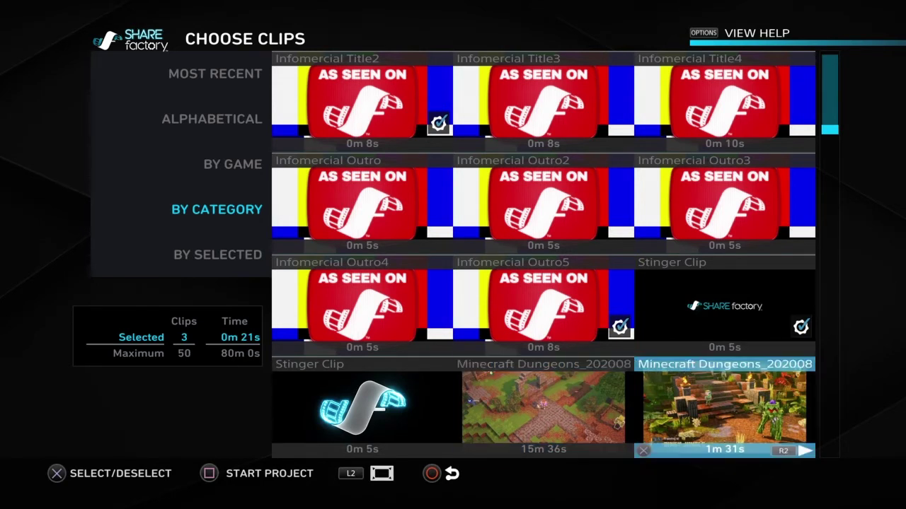
key(Return)
key(Left)
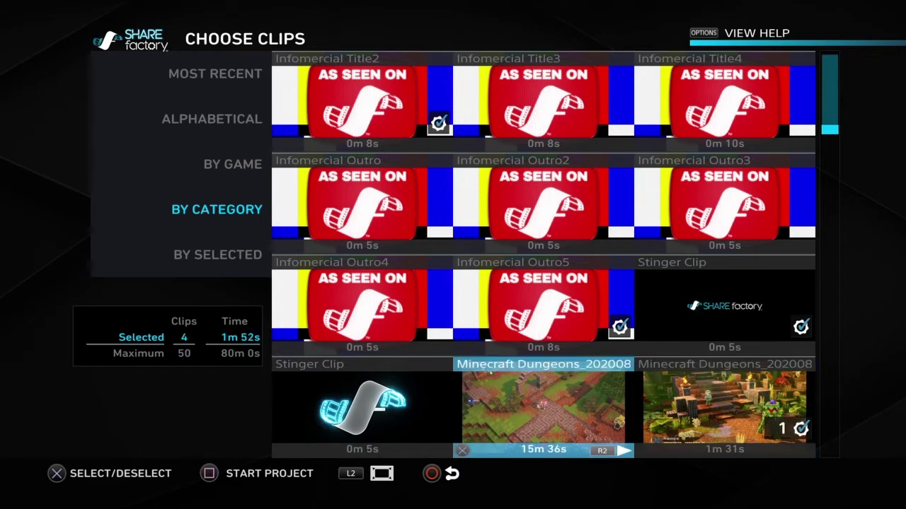
key(Return)
key(Right)
key(Left)
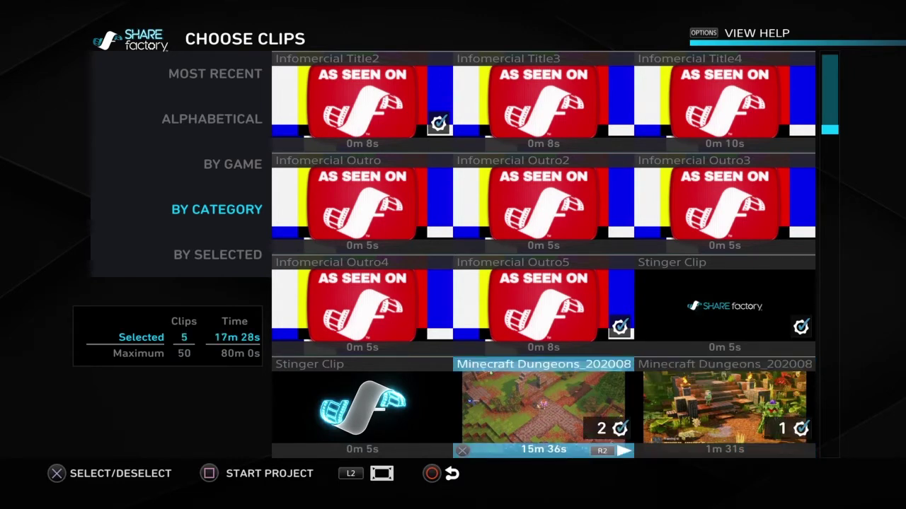
Start the project with the five chosen clips and choose to rename it.
key(Down)
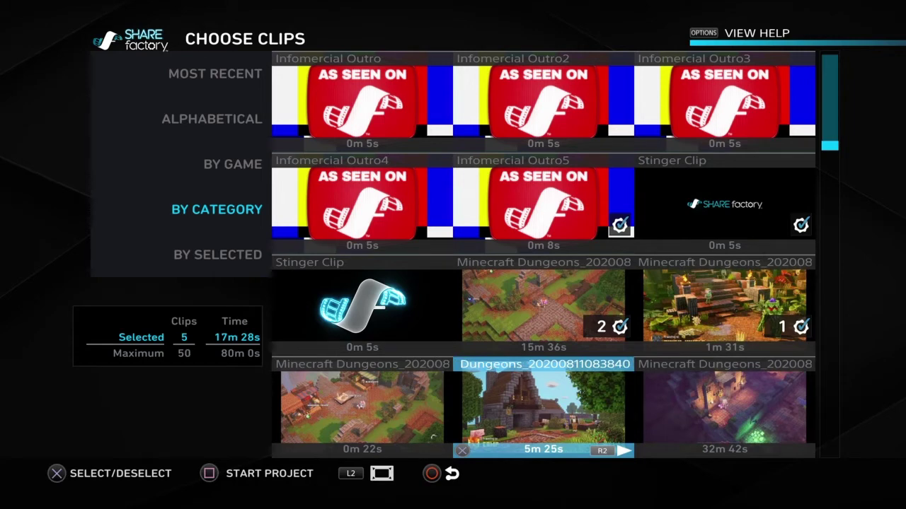
click(544, 304)
key(s)
key(Left)
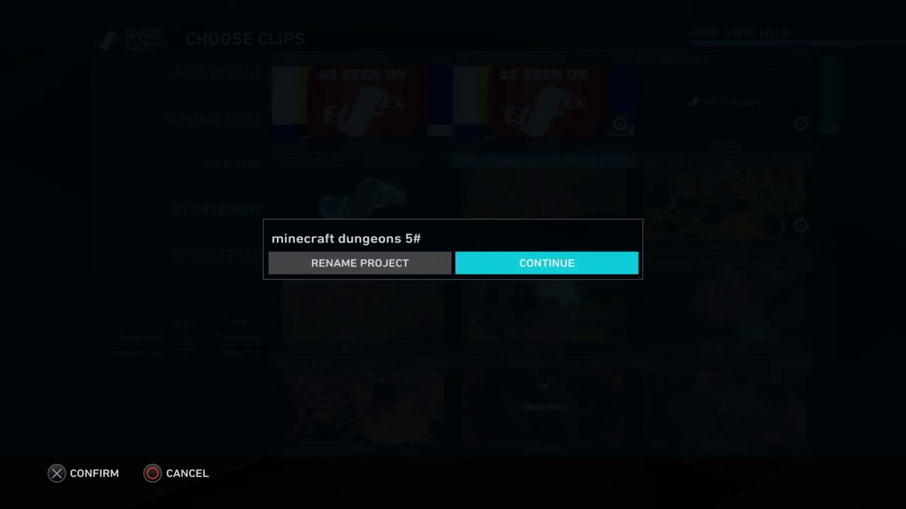
Confirm the name 'minecraft dungeons 5#', then play the timeline and rewind to about 0m 8s.
key(Return)
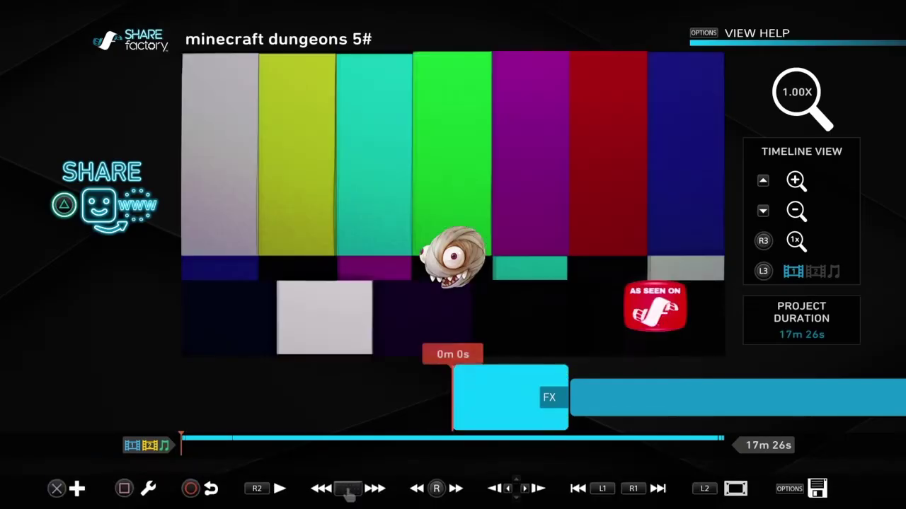
key(space)
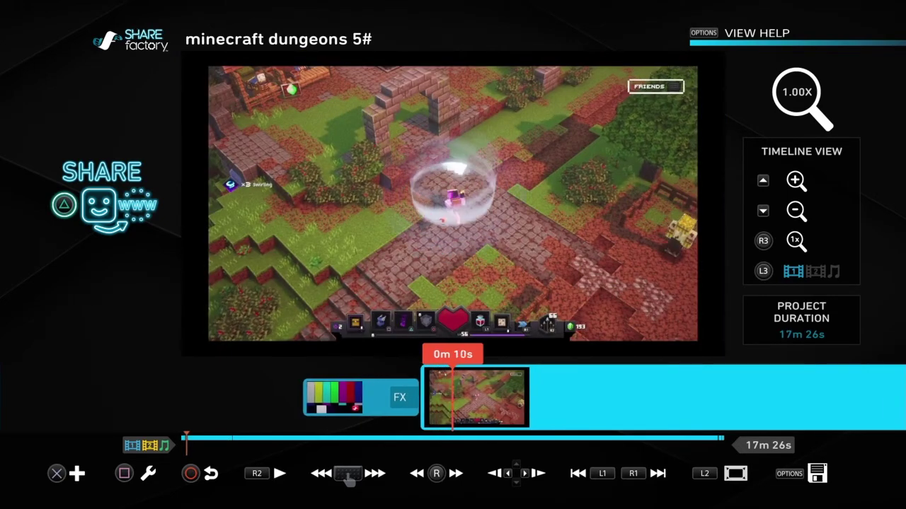
key(Left)
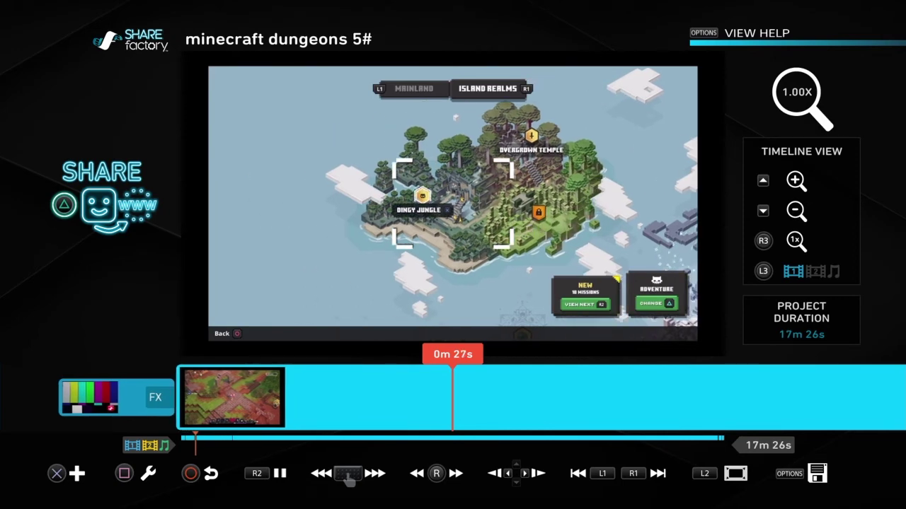
key(Left)
key(Left)
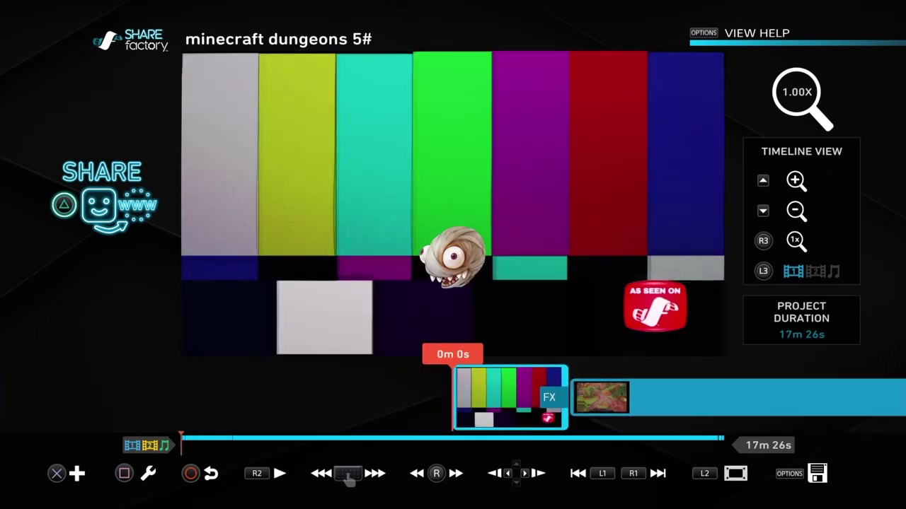
key(space)
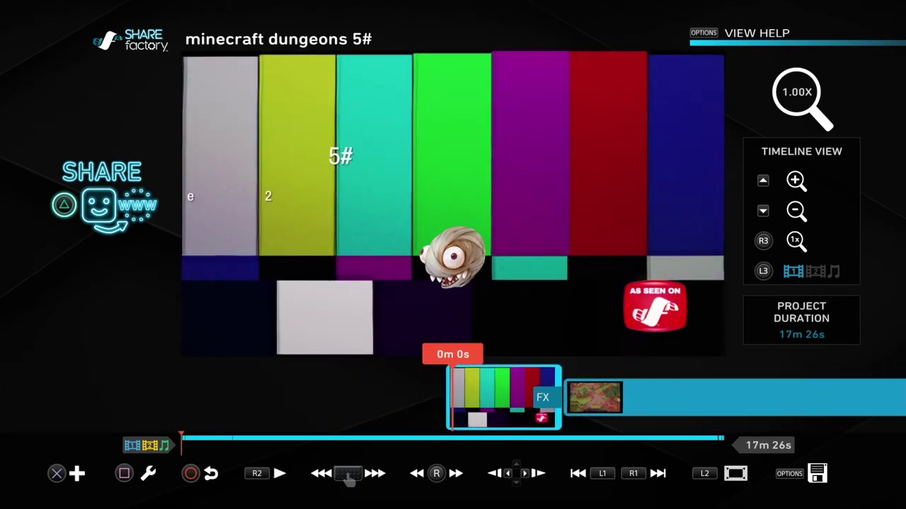
key(space)
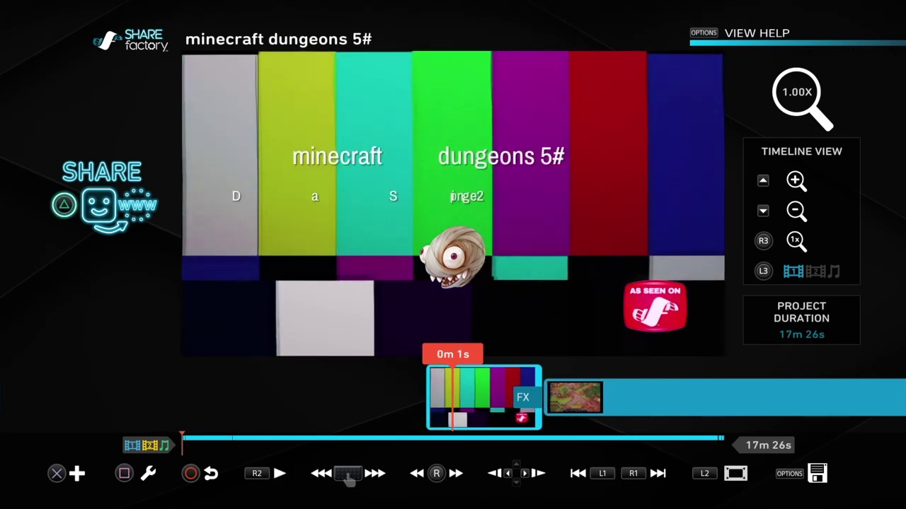
key(Right)
key(Right)
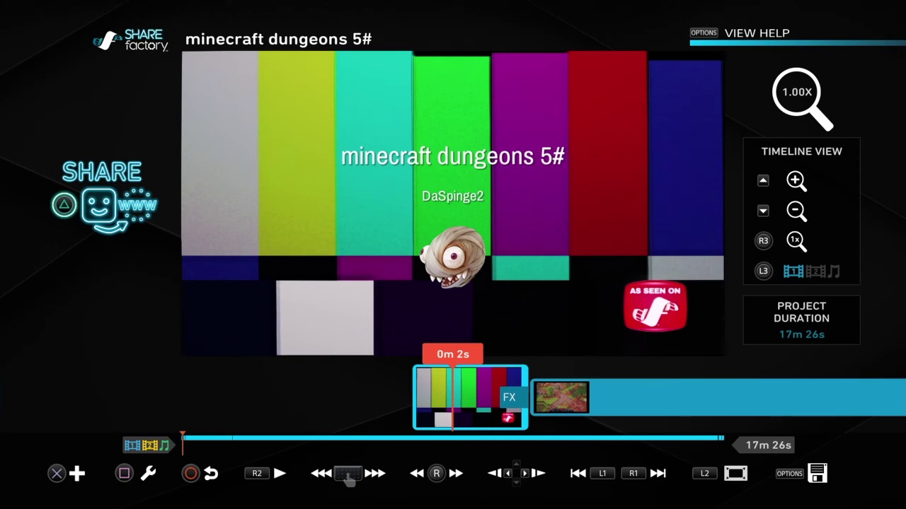
key(Right)
key(space)
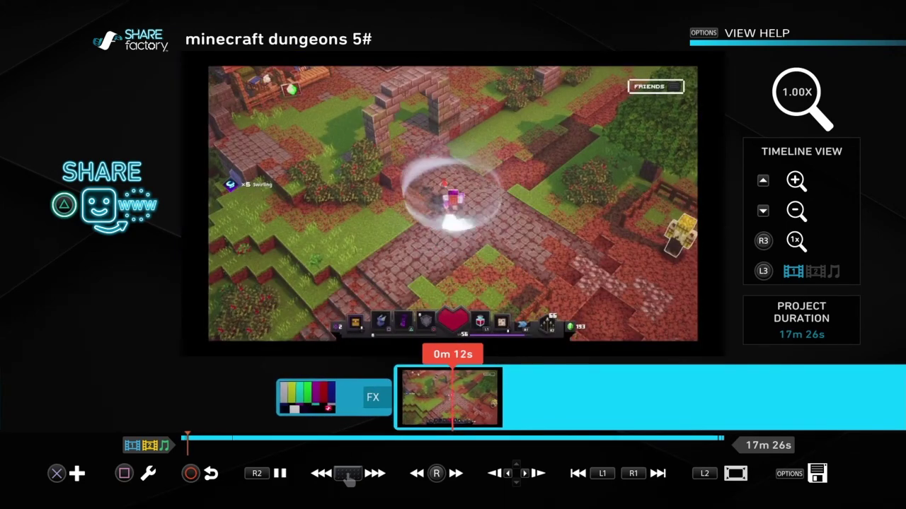